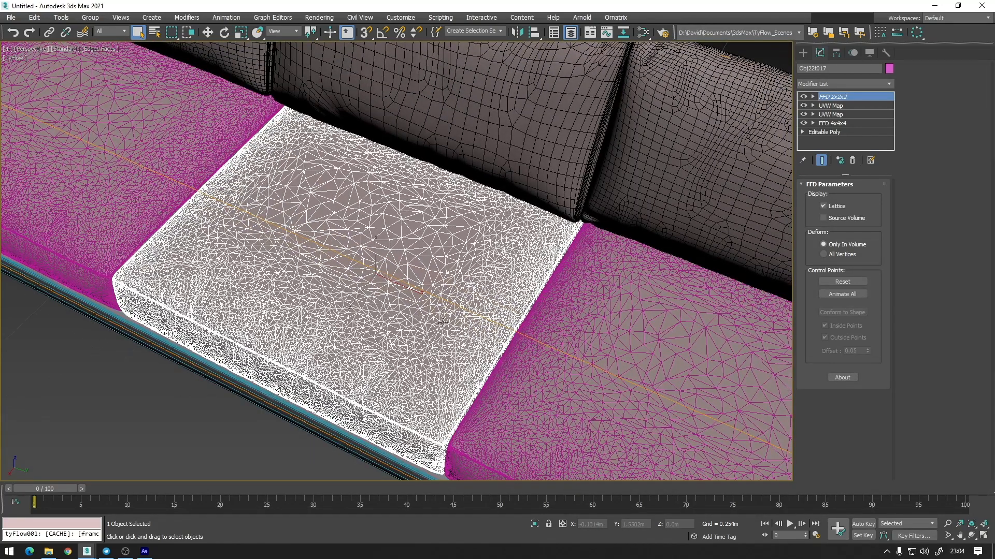
# Select the low-poly cushion LP_Cushion and examine its quad mesh and the Retopology face count
pyautogui.moveTo(679, 398); pyautogui.dragTo(295, 176, button='middle')
pyautogui.scroll(-3, 537, 308)
pyautogui.moveTo(576, 299); pyautogui.dragTo(379, 227, button='middle')
pyautogui.click(536, 267)
pyautogui.moveTo(648, 351); pyautogui.dragTo(527, 300, button='middle')
pyautogui.moveTo(604, 333); pyautogui.dragTo(394, 241, button='middle')
pyautogui.click(509, 275)
pyautogui.moveTo(602, 288); pyautogui.dragTo(477, 310, button='middle')
pyautogui.keyDown('alt'); pyautogui.moveTo(478, 310); pyautogui.dragTo(478, 285, button='middle'); pyautogui.keyUp('alt')
pyautogui.scroll(2, 477, 285)
pyautogui.moveTo(462, 247); pyautogui.dragTo(508, 291, button='middle')
pyautogui.keyDown('alt'); pyautogui.moveTo(690, 249); pyautogui.dragTo(584, 270, button='middle'); pyautogui.keyUp('alt')
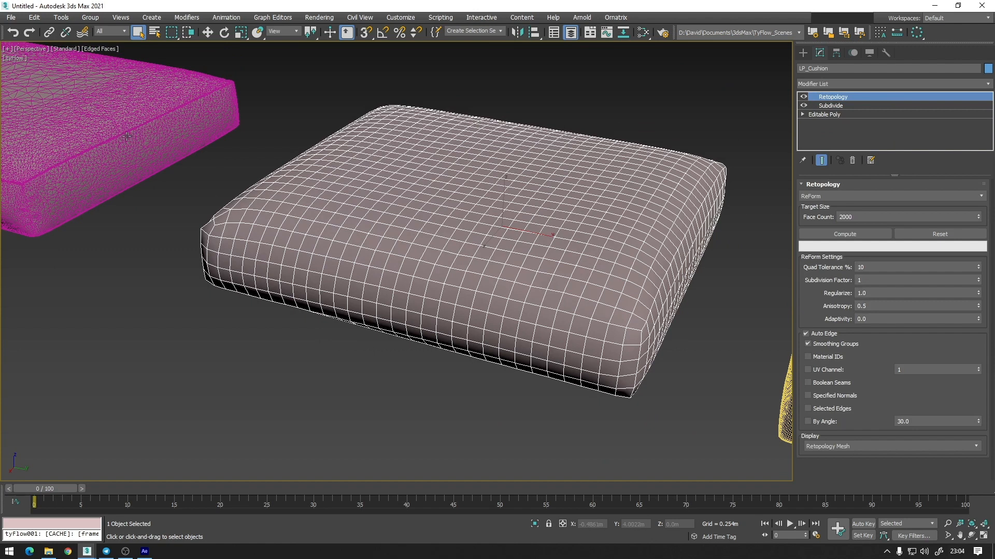
pyautogui.moveTo(537, 196); pyautogui.dragTo(545, 215, button='middle')
pyautogui.scroll(1, 512, 239)
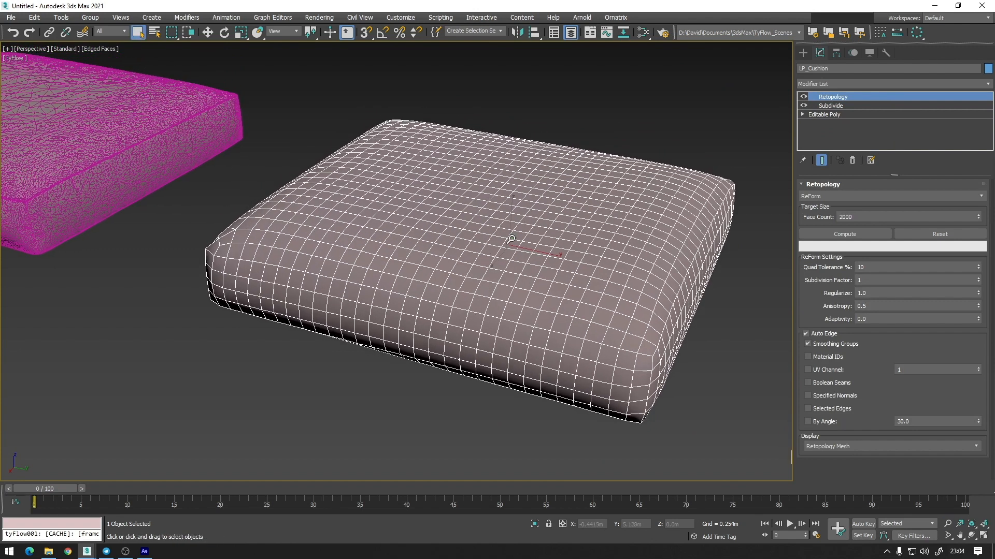
pyautogui.click(845, 217)
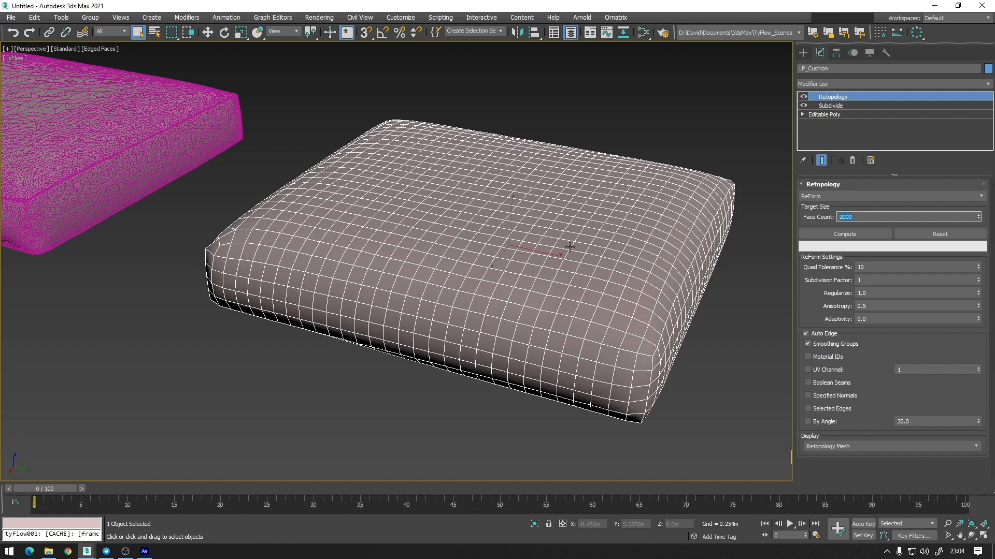
# Select the dense cushion Object001 and examine its Retopology face count, its mesh with and without edges, and the effect of hiding Retopology
pyautogui.keyDown('alt'); pyautogui.moveTo(571, 250); pyautogui.dragTo(623, 249, button='middle'); pyautogui.keyUp('alt')
pyautogui.click(655, 268)
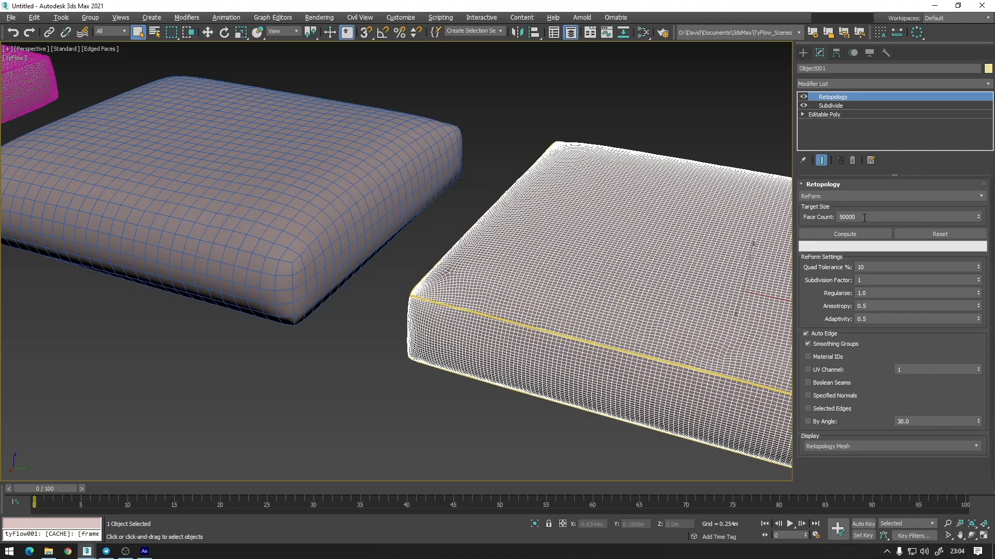
pyautogui.keyDown('alt'); pyautogui.moveTo(658, 235); pyautogui.dragTo(389, 267, button='middle'); pyautogui.keyUp('alt')
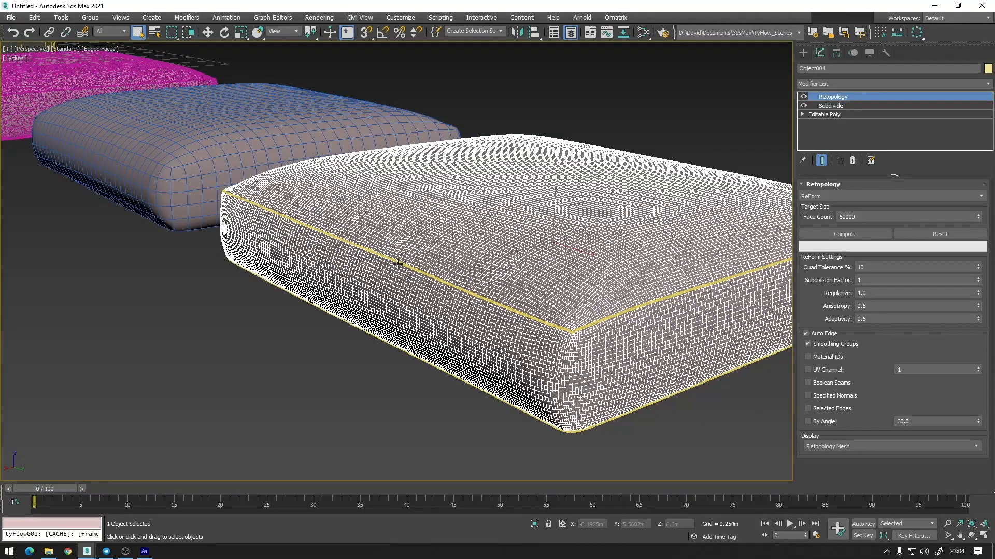
pyautogui.press('F4')
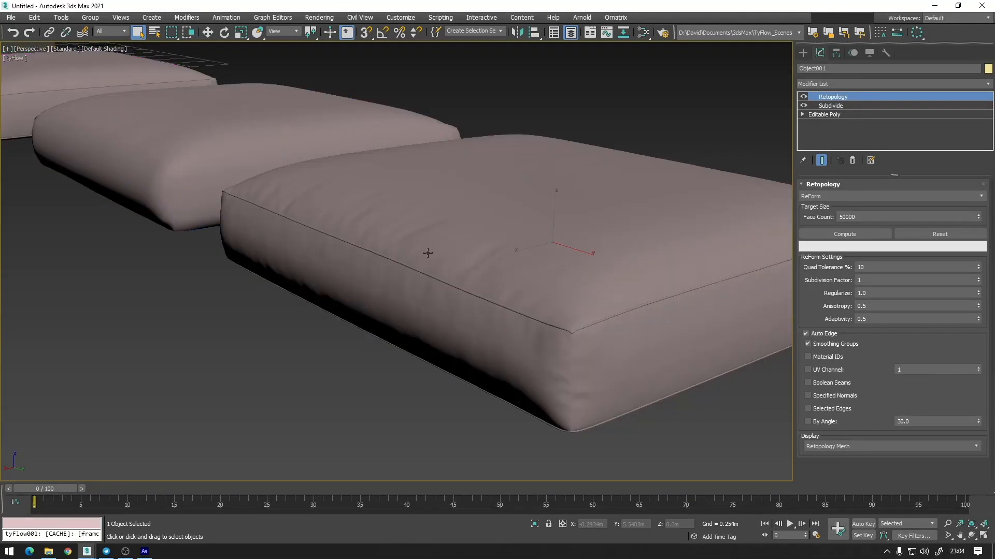
pyautogui.keyDown('alt'); pyautogui.moveTo(324, 290); pyautogui.dragTo(227, 190, button='middle'); pyautogui.keyUp('alt')
pyautogui.moveTo(506, 288); pyautogui.dragTo(334, 245, button='middle')
pyautogui.click(804, 97)
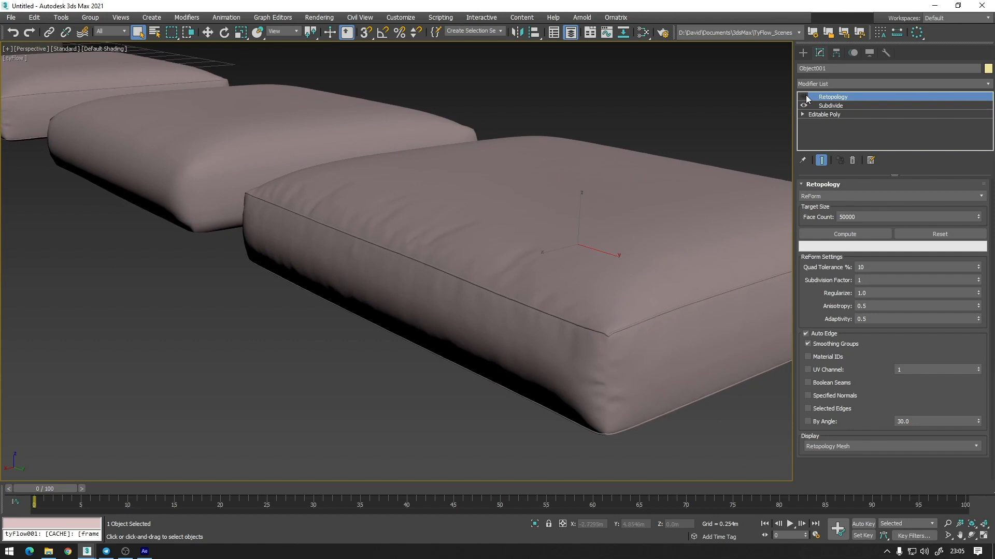
pyautogui.keyDown('alt'); pyautogui.moveTo(705, 171); pyautogui.dragTo(673, 330, button='middle'); pyautogui.keyUp('alt')
pyautogui.press('F4')
# Select the tyFlow object below the yellow cushion and open its event editor
pyautogui.press('z')
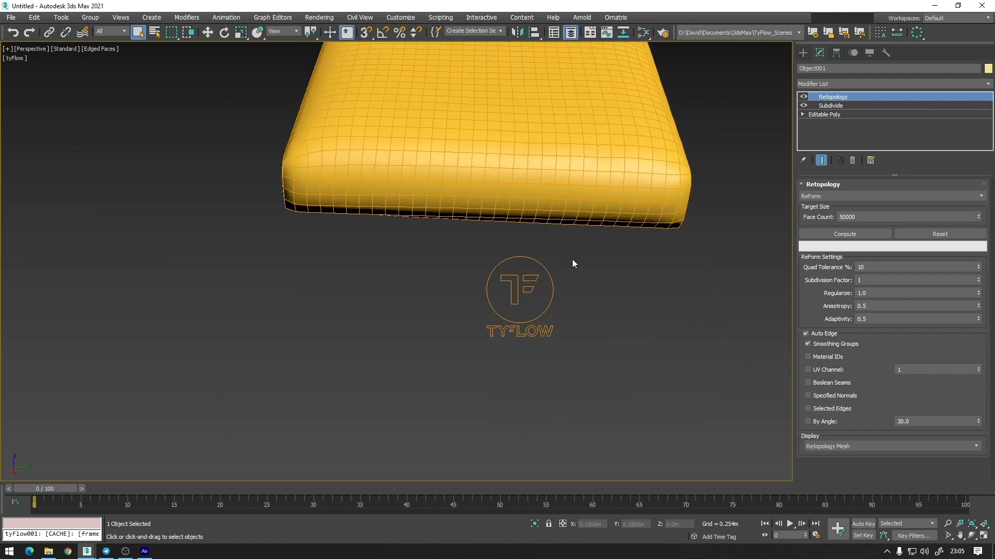
pyautogui.moveTo(572, 260); pyautogui.dragTo(550, 318, button='middle')
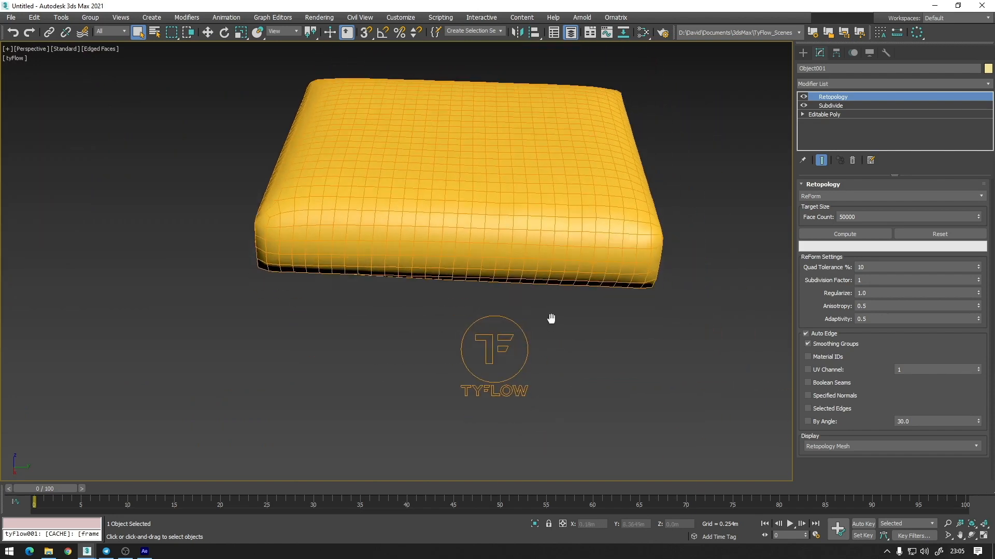
pyautogui.moveTo(514, 365); pyautogui.dragTo(513, 363)
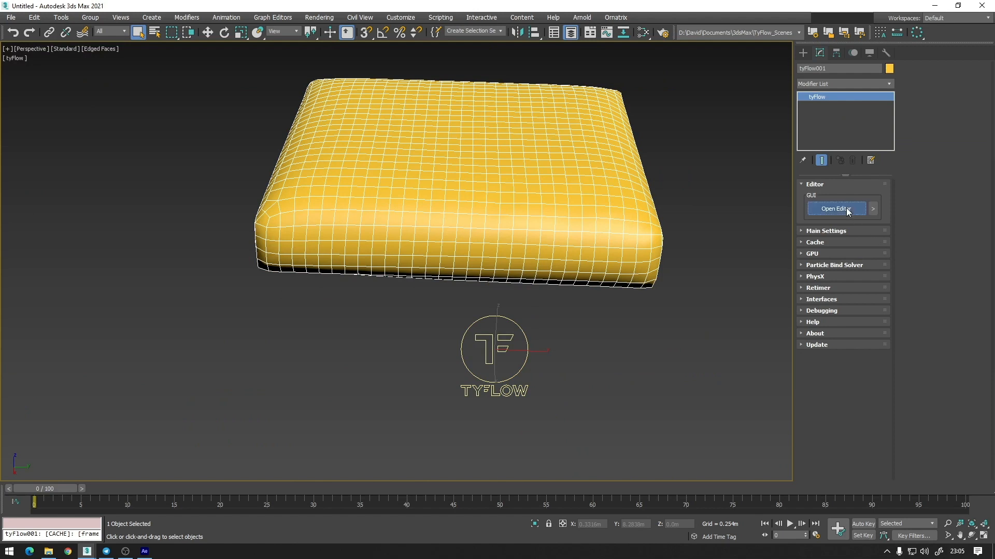
pyautogui.click(845, 207)
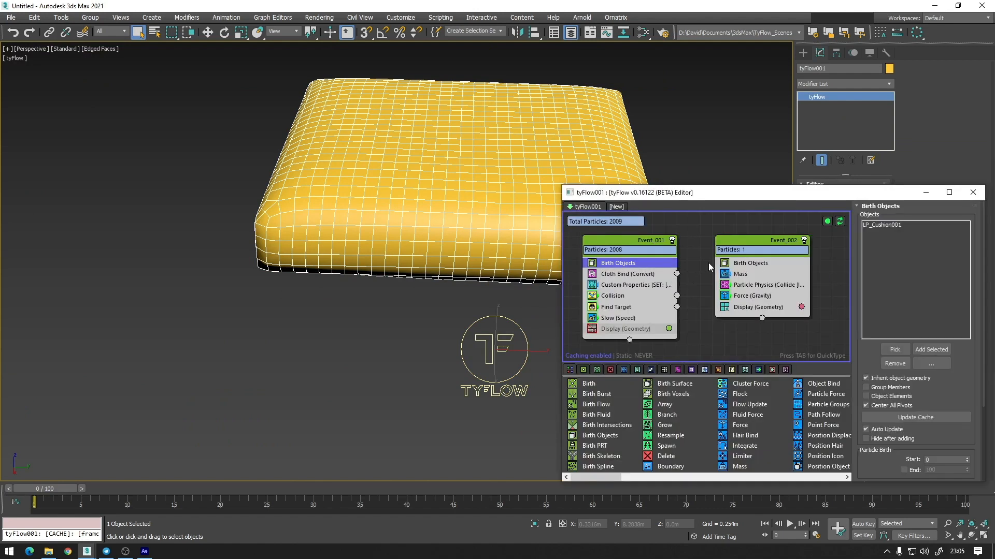
# Examine the Cloth Bind operator in Event_001, including its particle mass and binding stiffness settings
pyautogui.moveTo(492, 249); pyautogui.dragTo(373, 309, button='middle')
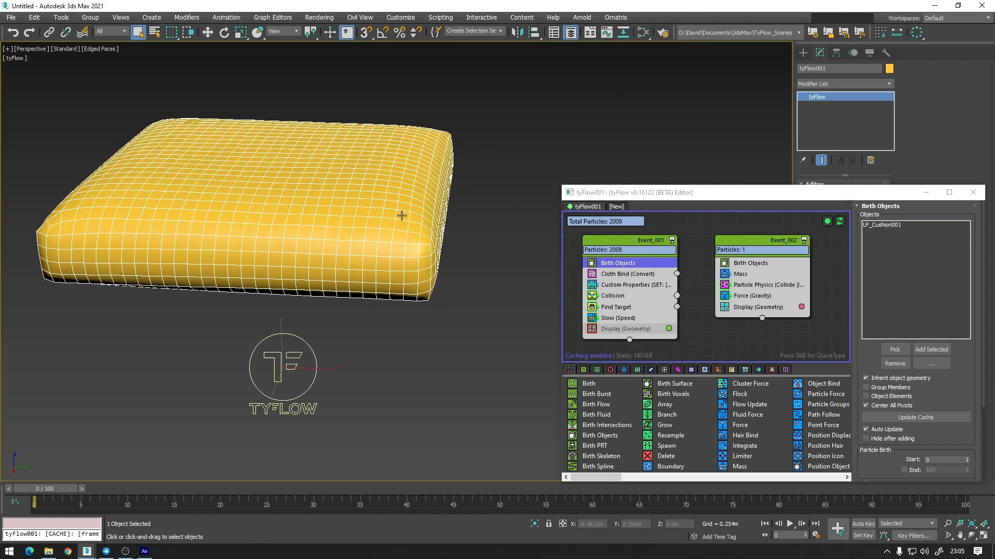
pyautogui.click(622, 275)
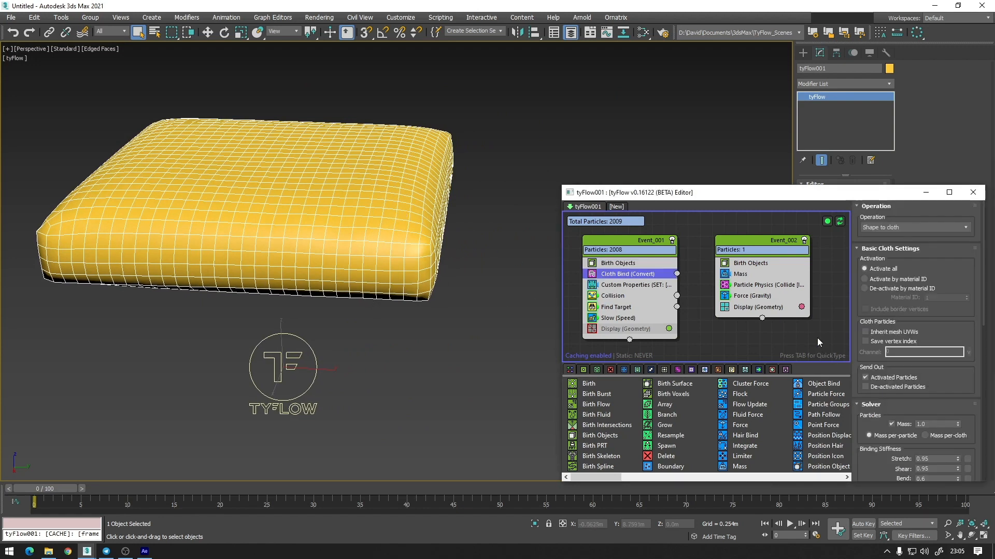
pyautogui.moveTo(863, 360); pyautogui.dragTo(860, 300)
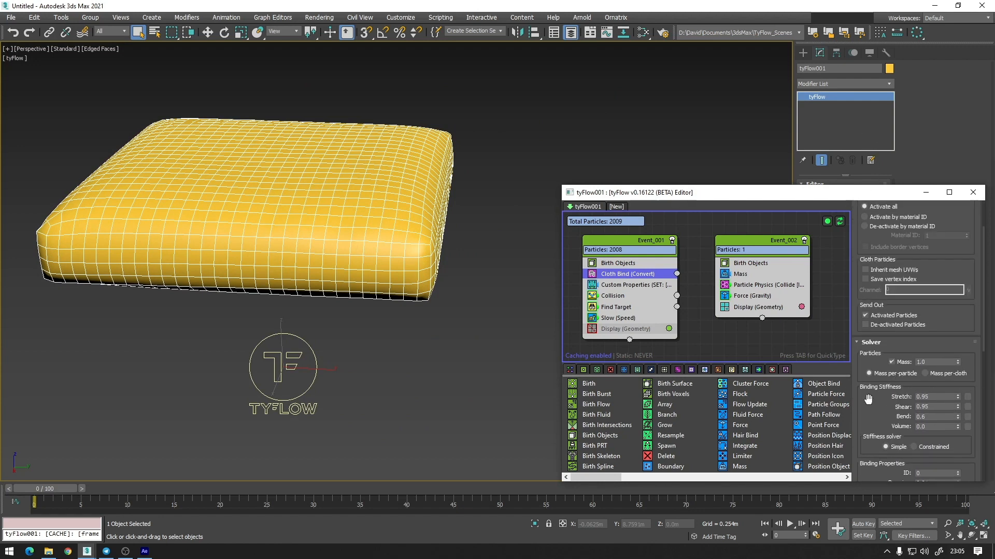
pyautogui.moveTo(868, 400); pyautogui.dragTo(865, 366)
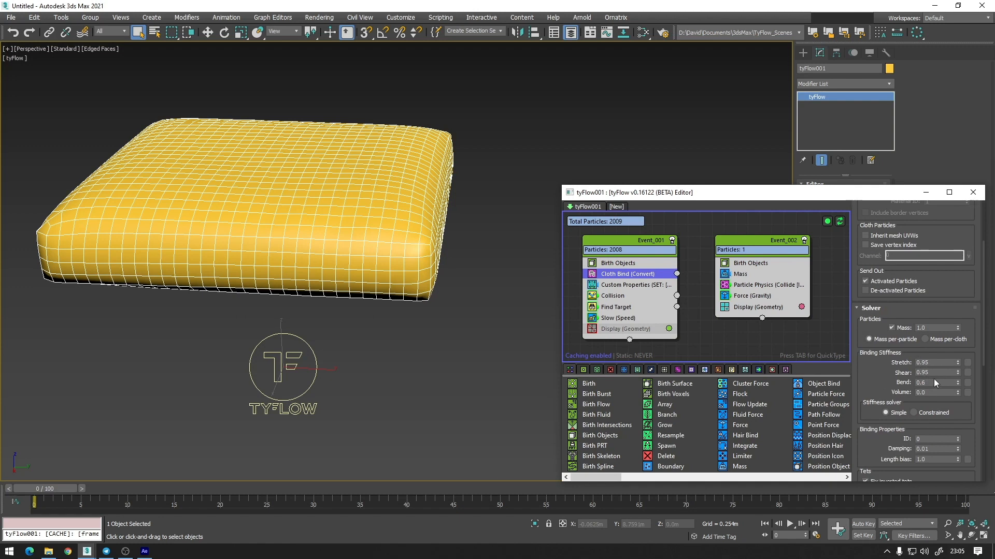
# Examine the Custom Properties operator in Event_001, especially its operation and the custom vector channel for position
pyautogui.click(657, 287)
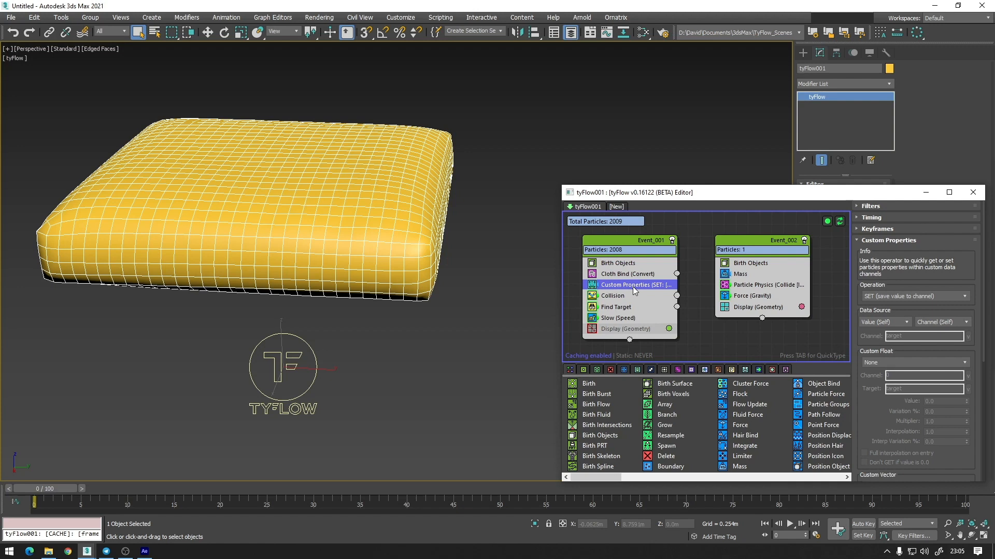
pyautogui.scroll(-5, 873, 344)
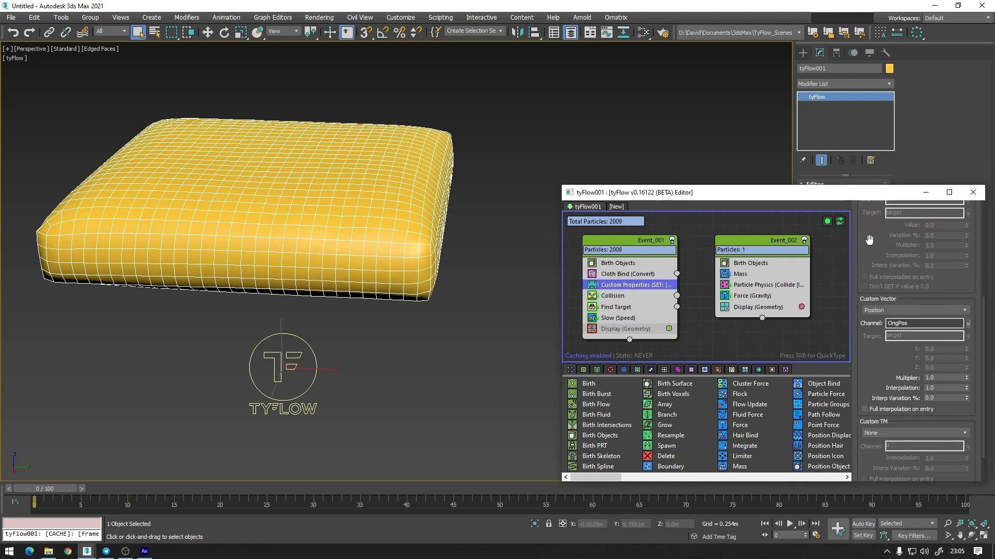
pyautogui.scroll(5, 889, 280)
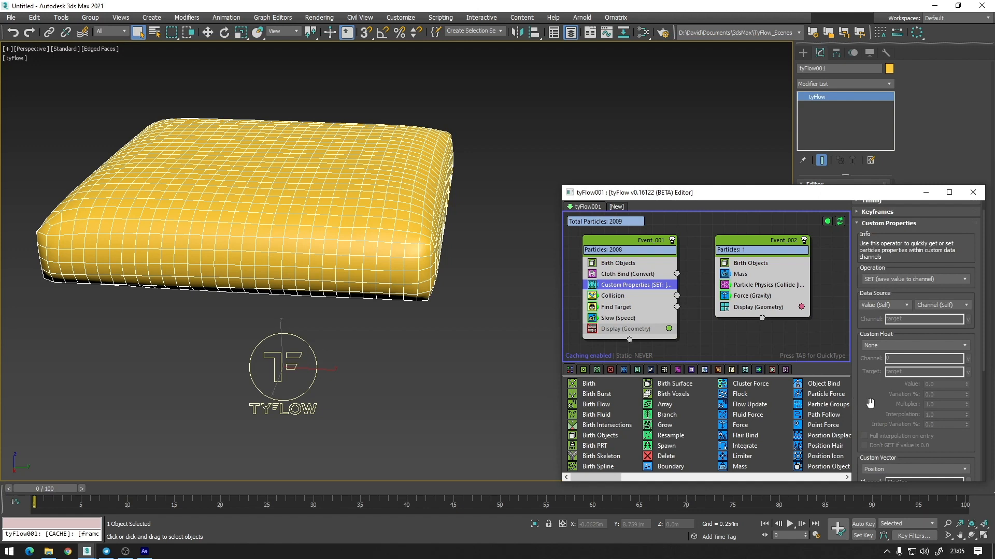
pyautogui.scroll(-5, 883, 277)
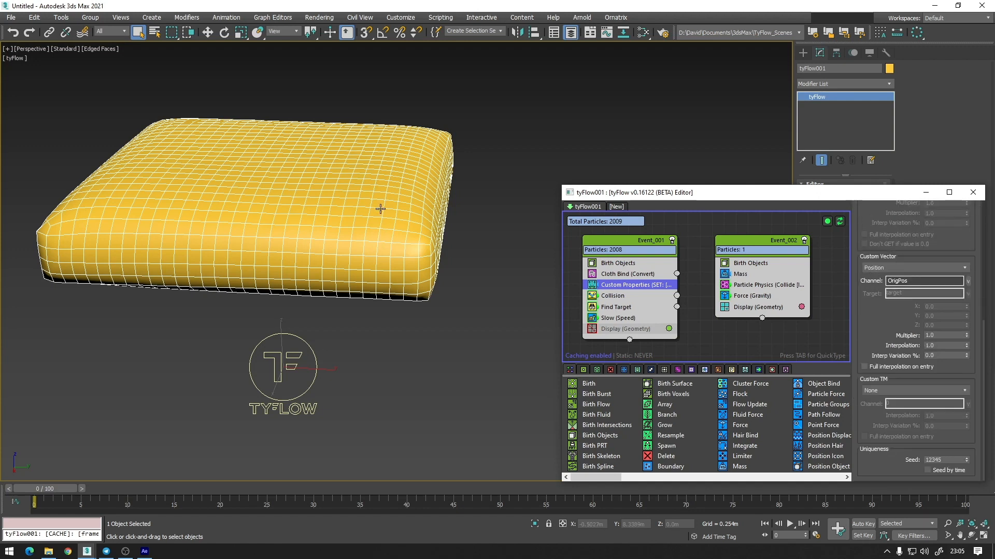
pyautogui.doubleClick(899, 281)
# Review the Collision, Find Target and Slow operators in Event_001, including the target channel and slow velocity
pyautogui.click(612, 296)
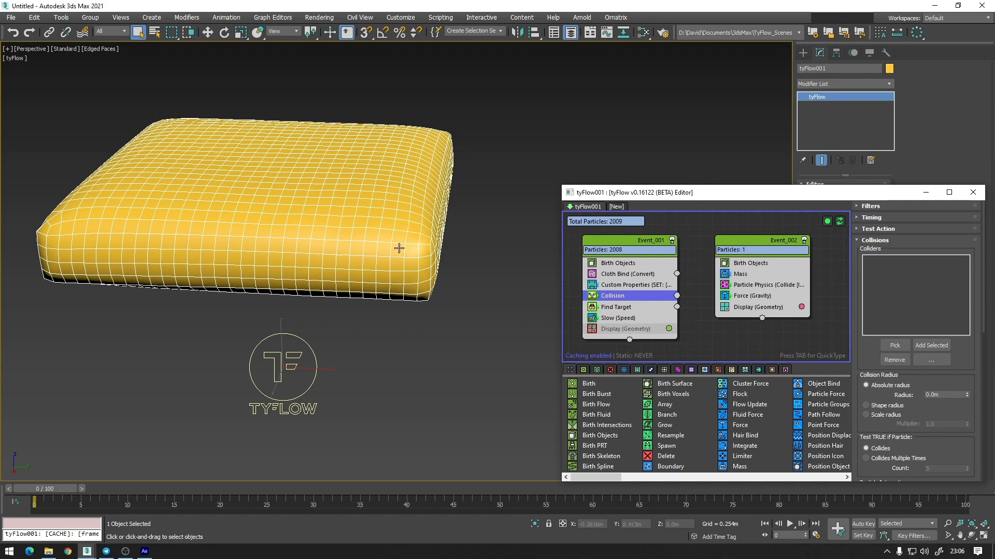
pyautogui.click(605, 308)
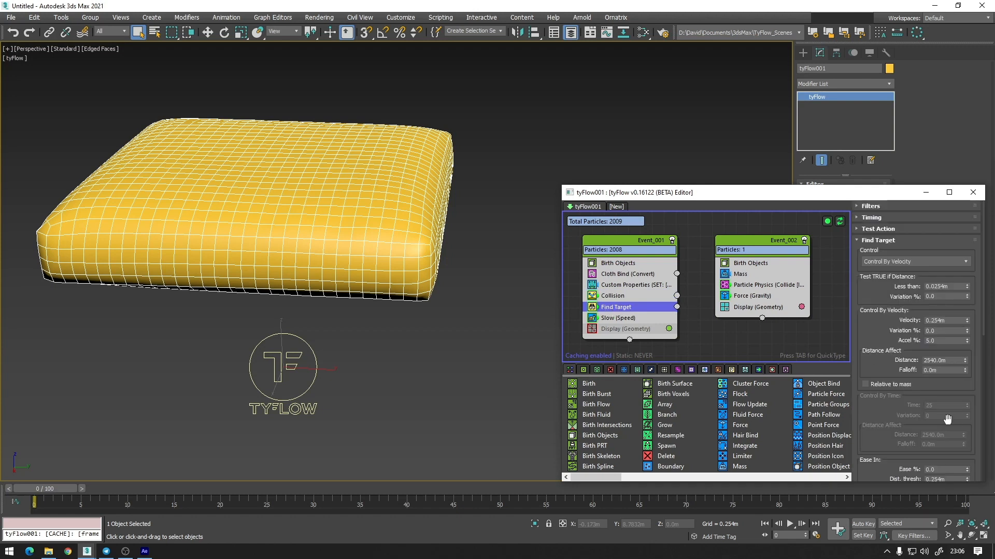
pyautogui.moveTo(874, 401); pyautogui.dragTo(883, 215)
pyautogui.scroll(-3, 876, 369)
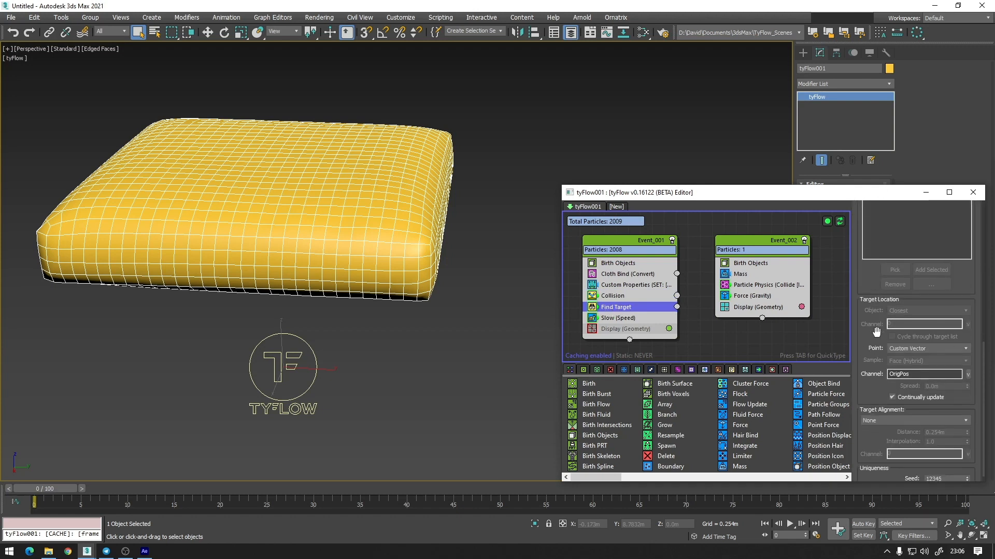
pyautogui.doubleClick(903, 374)
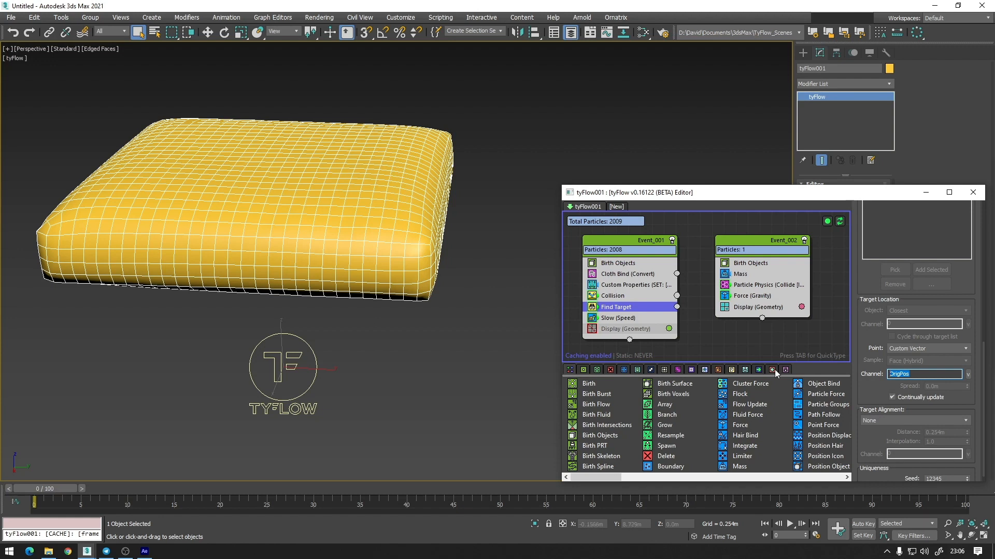
pyautogui.click(635, 318)
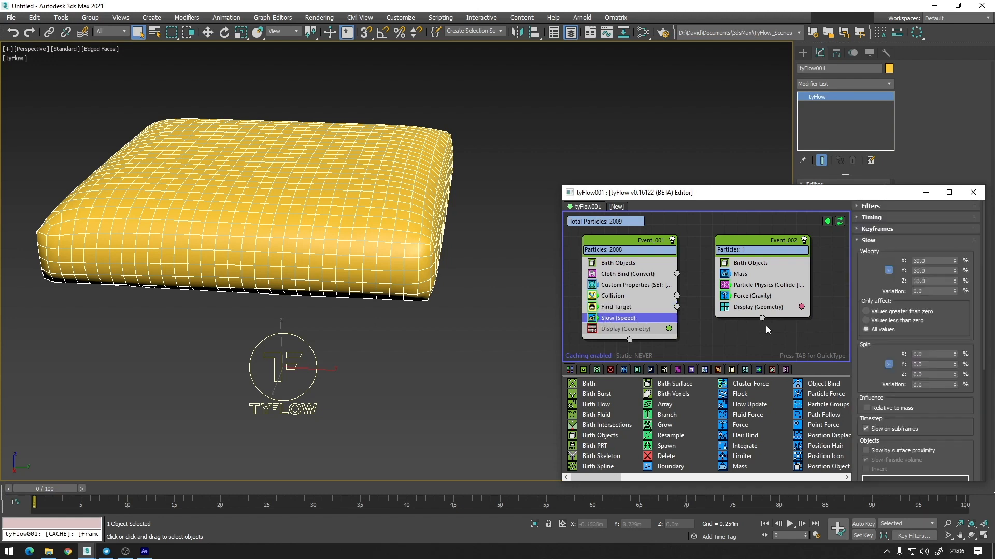
pyautogui.doubleClick(921, 261)
# Review the falling ball's Birth Objects, Mass, Particle Physics and Force operators in Event_002
pyautogui.moveTo(432, 302); pyautogui.dragTo(428, 308, button='middle')
pyautogui.moveTo(493, 224); pyautogui.dragTo(520, 373, button='middle')
pyautogui.scroll(-4, 473, 302)
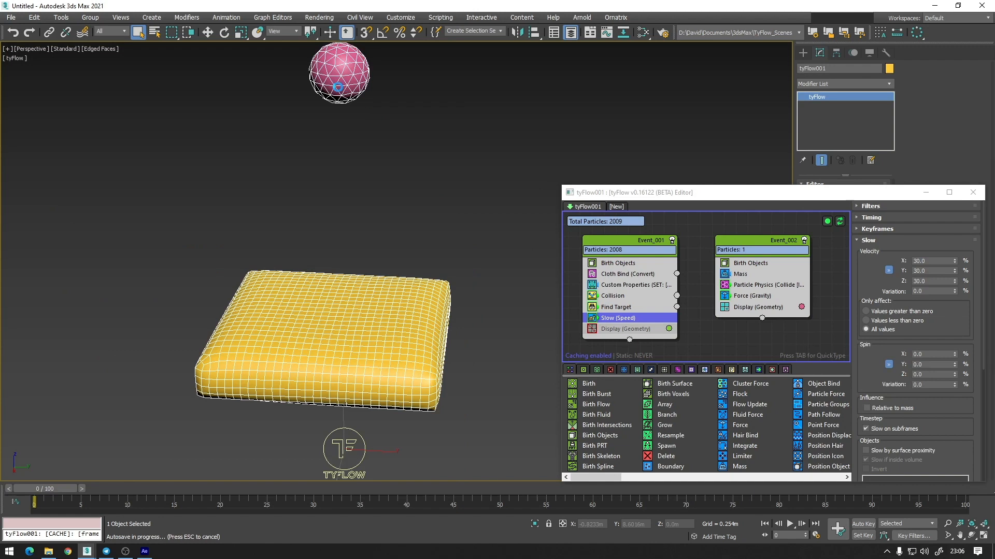
pyautogui.moveTo(359, 126); pyautogui.dragTo(363, 143, button='middle')
pyautogui.click(748, 261)
pyautogui.click(741, 274)
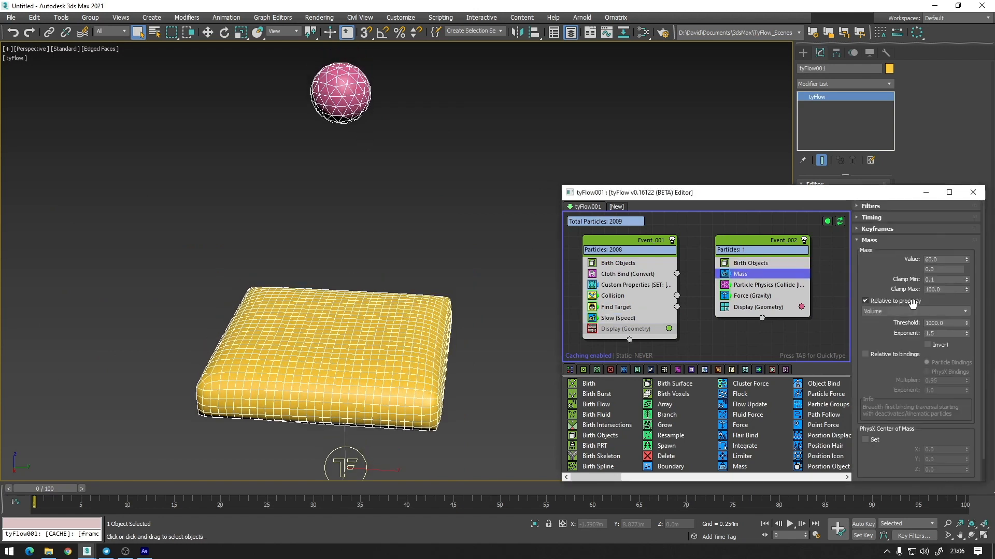
pyautogui.click(937, 259)
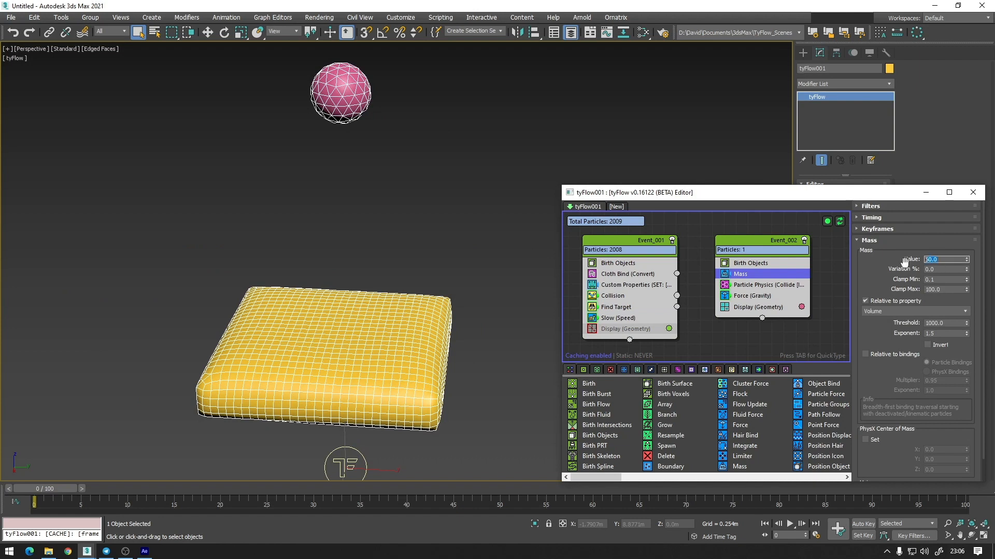
pyautogui.click(749, 286)
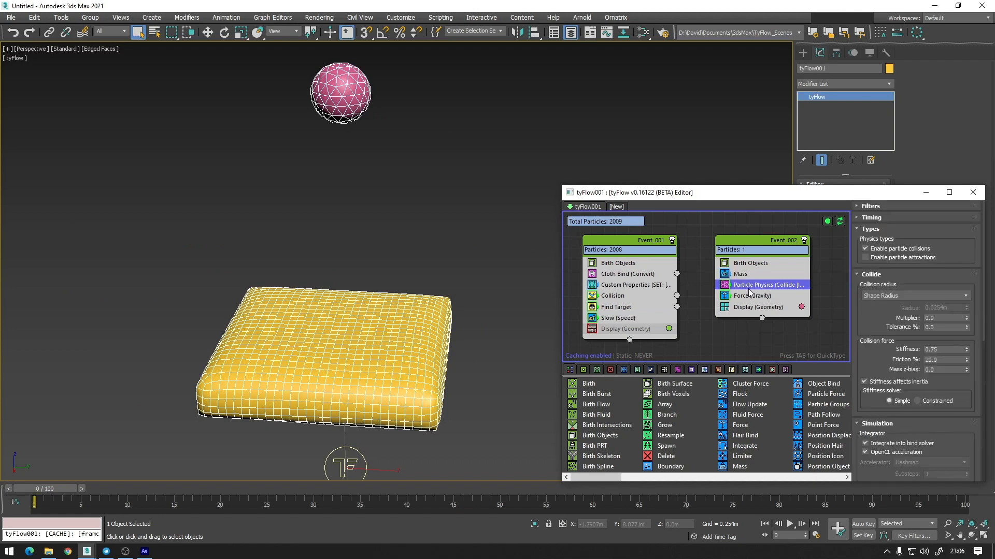
pyautogui.scroll(-5, 876, 337)
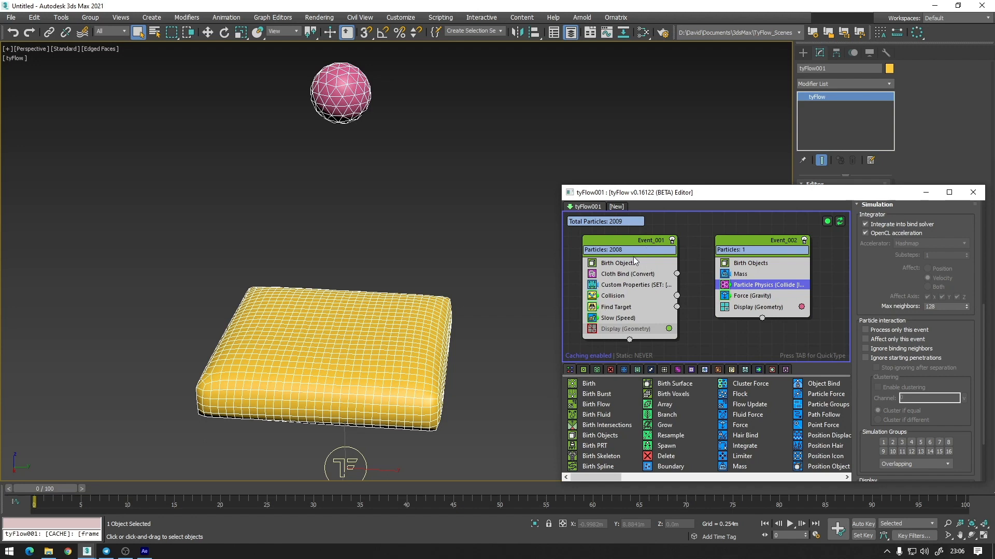
pyautogui.keyDown('alt'); pyautogui.moveTo(411, 348); pyautogui.dragTo(466, 316, button='middle'); pyautogui.keyUp('alt')
pyautogui.click(751, 295)
pyautogui.keyDown('alt'); pyautogui.moveTo(411, 340); pyautogui.dragTo(447, 343, button='middle'); pyautogui.keyUp('alt')
# Play the ball-drop simulation, view it shaded without edges, stop it and scrub to frame 15
pyautogui.click(789, 524)
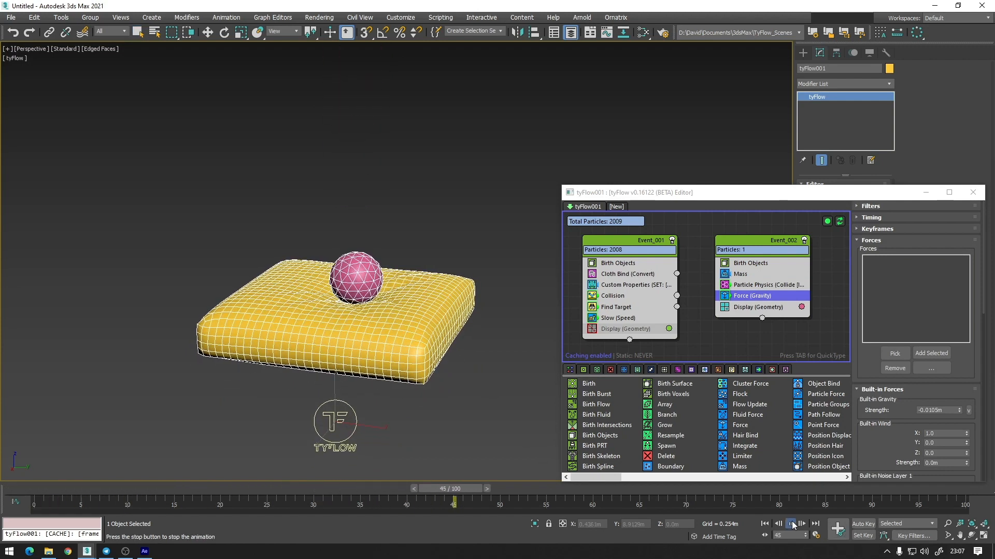
pyautogui.press('F4')
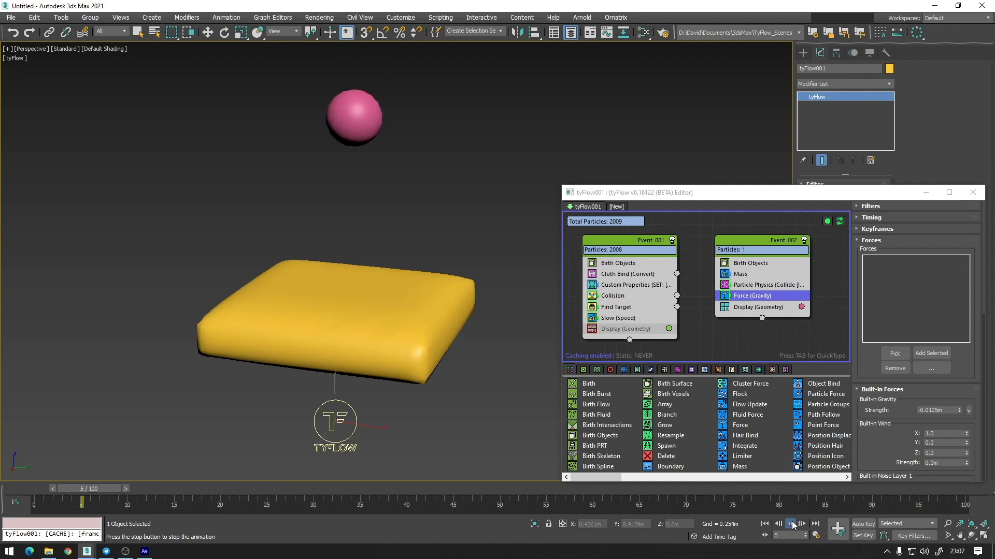
pyautogui.click(791, 524)
pyautogui.keyDown('alt'); pyautogui.moveTo(355, 318); pyautogui.dragTo(377, 311, button='middle'); pyautogui.keyUp('alt')
pyautogui.moveTo(477, 495); pyautogui.dragTo(454, 507)
pyautogui.moveTo(409, 534); pyautogui.dragTo(178, 531)
pyautogui.keyDown('alt'); pyautogui.moveTo(342, 431); pyautogui.dragTo(314, 463, button='middle'); pyautogui.keyUp('alt')
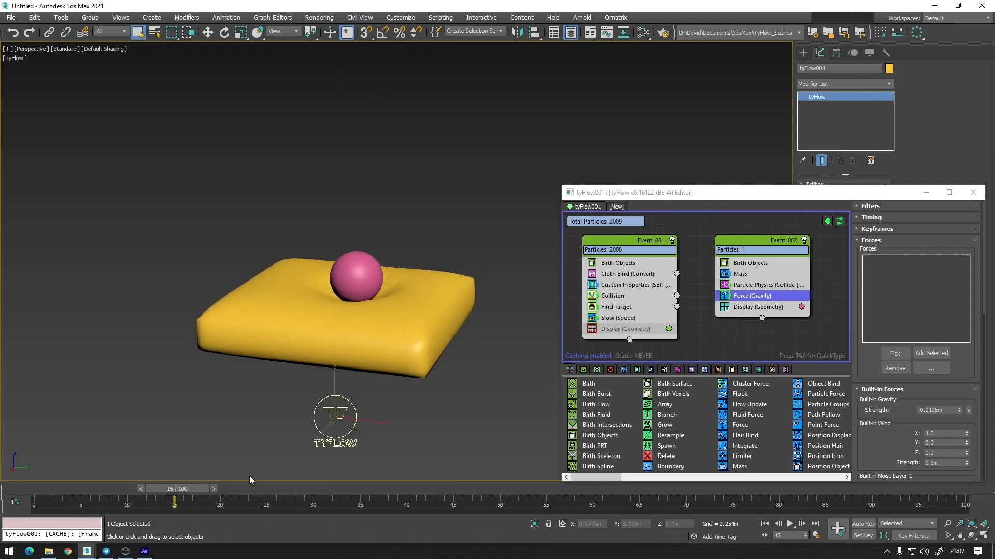
# Return to frame 0, show the mesh edges and display the Birth Objects settings of Event_001
pyautogui.press('Home')
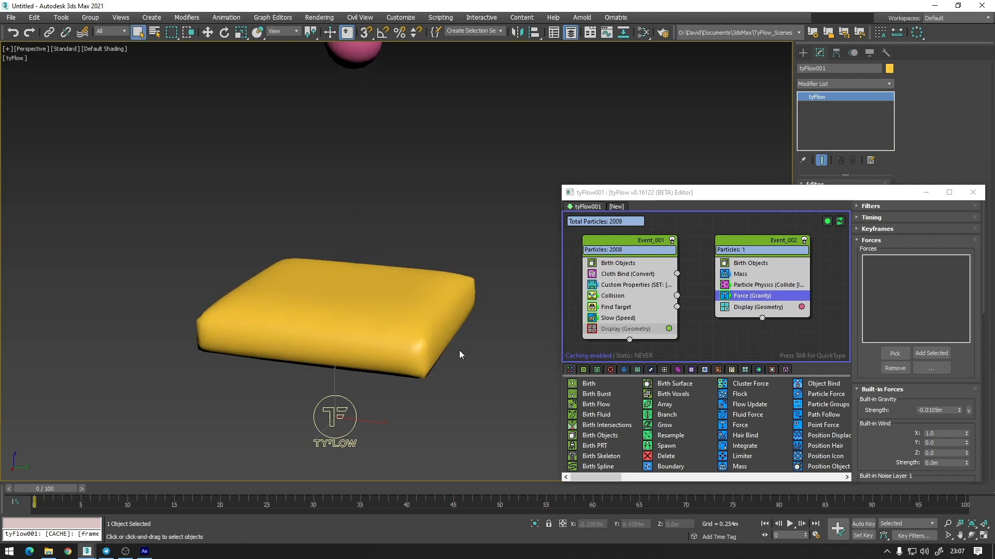
pyautogui.press('F4')
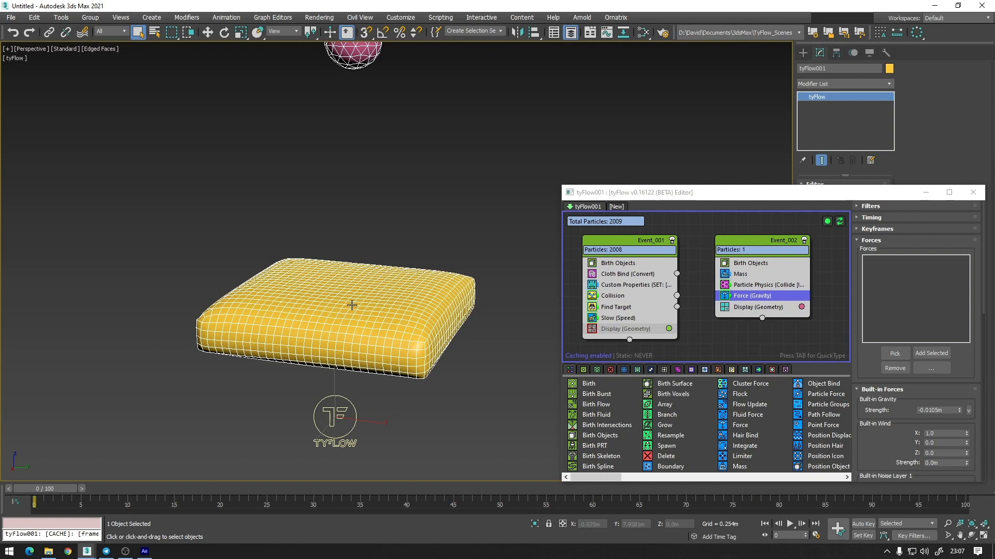
pyautogui.click(622, 263)
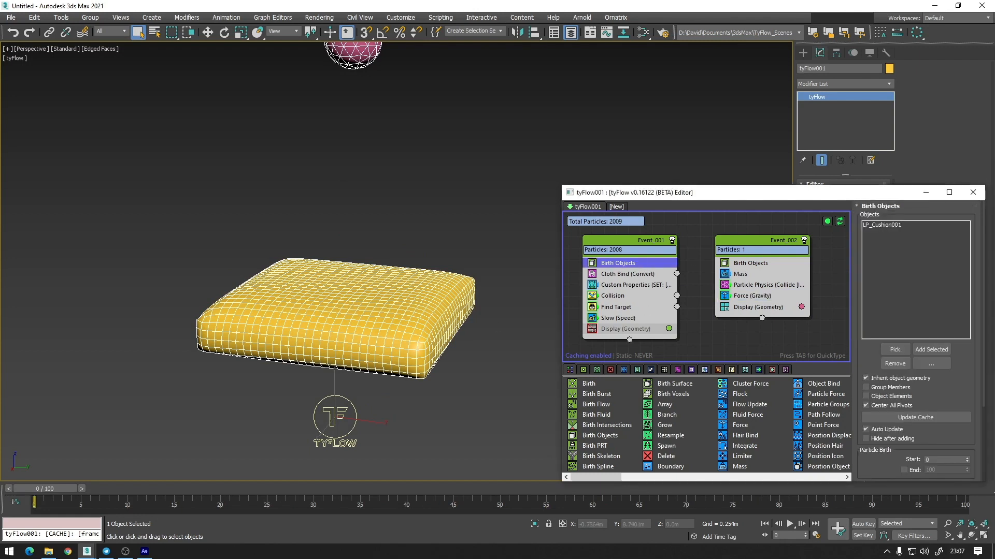
# Select LP_Cushion001 and place the tyFlow editor so its Birth Objects list can be compared with the cushion's TurboSmooth modifier
pyautogui.click(339, 317)
pyautogui.moveTo(881, 194); pyautogui.dragTo(872, 290)
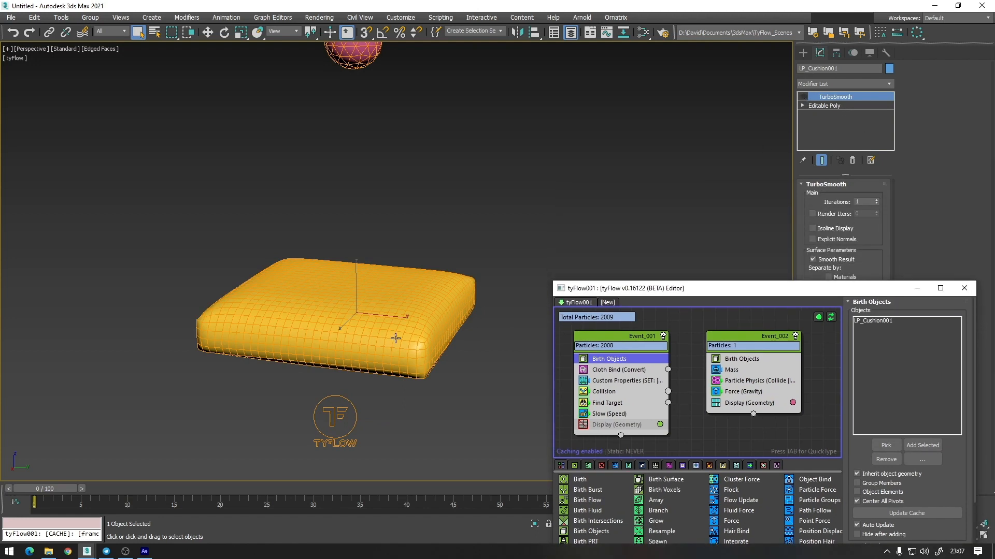
pyautogui.moveTo(704, 290); pyautogui.dragTo(707, 221)
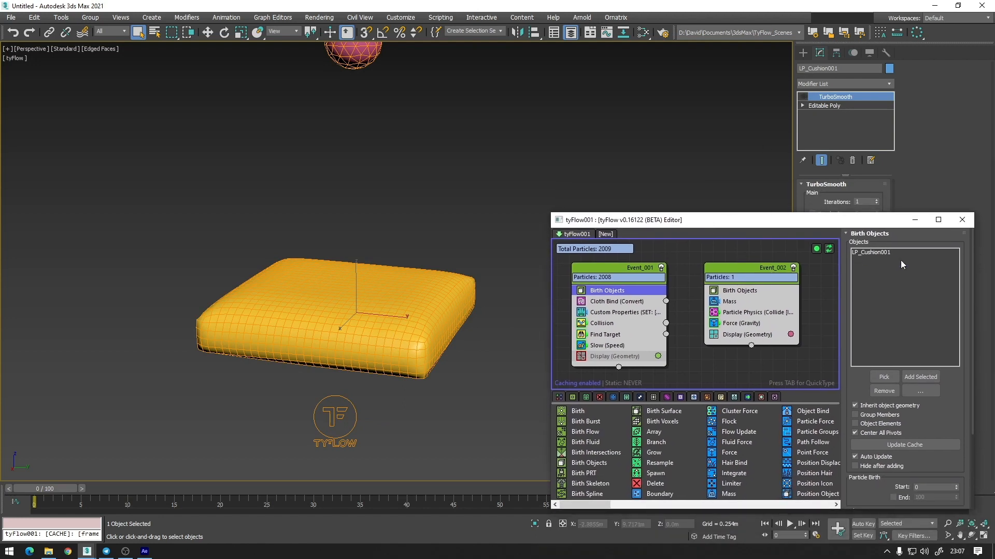
# Select HighPolyCushion and close the tyFlow editor to review its Skin Wrap parameters
pyautogui.click(463, 380)
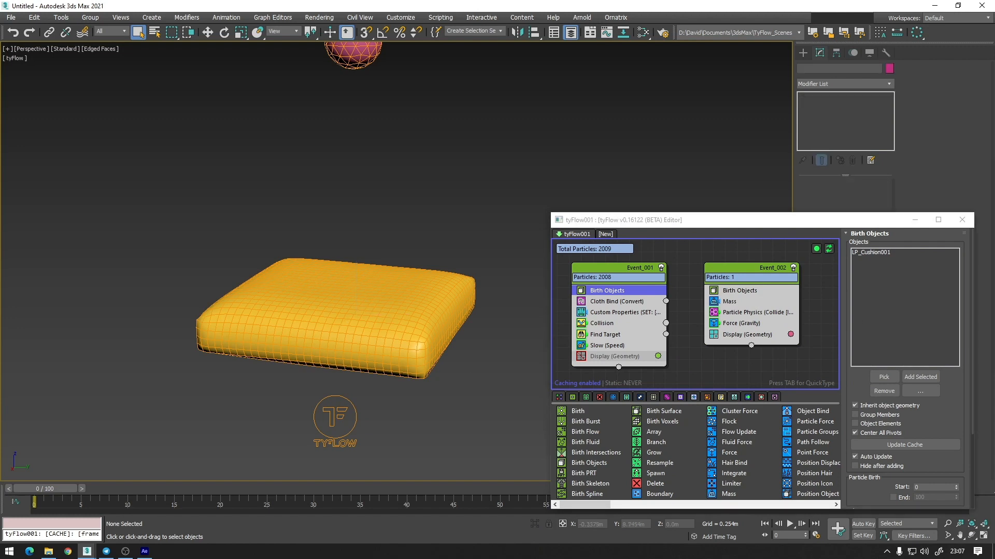
pyautogui.click(419, 327)
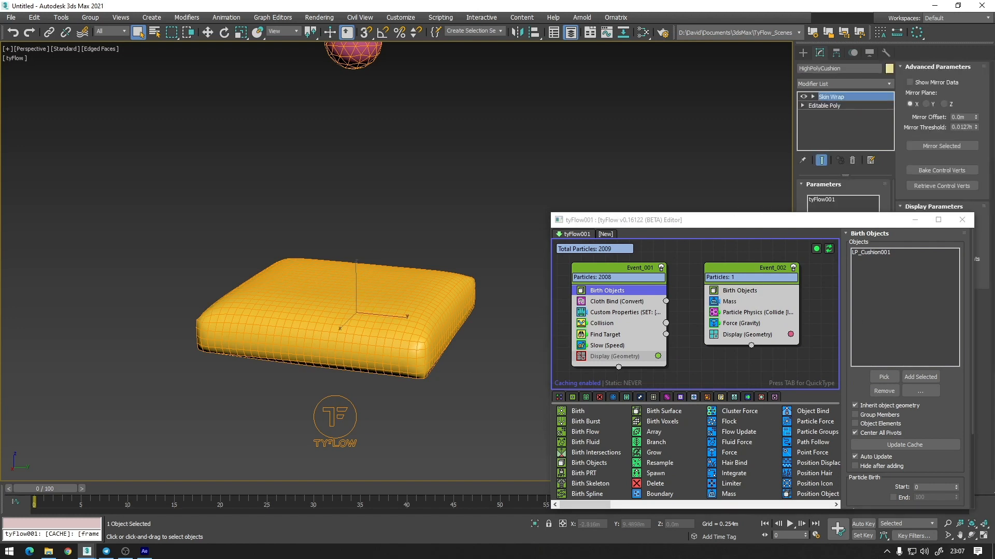
pyautogui.moveTo(467, 339)
pyautogui.mouseDown(button='middle')
pyautogui.moveTo(477, 327)
pyautogui.moveTo(460, 323)
pyautogui.mouseUp(button='middle')
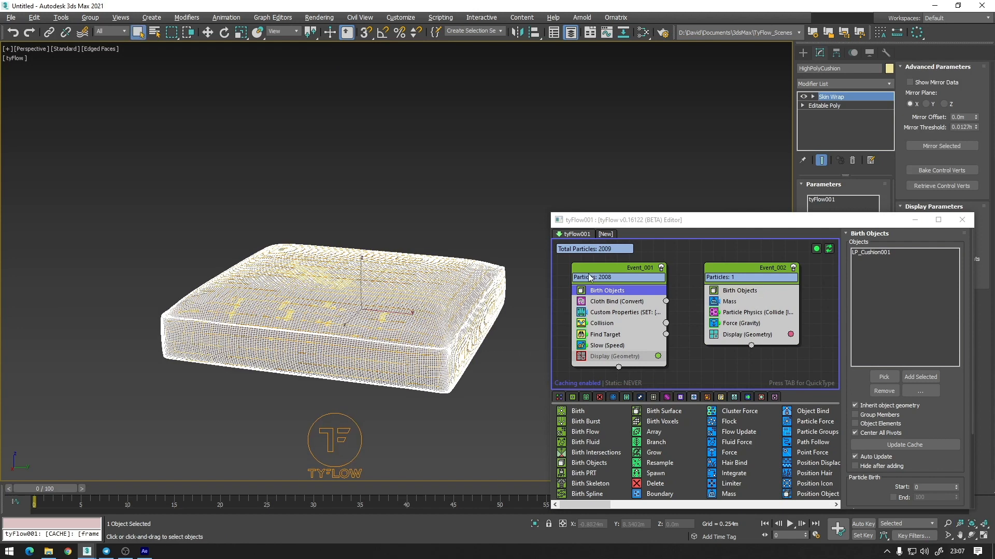
pyautogui.click(962, 220)
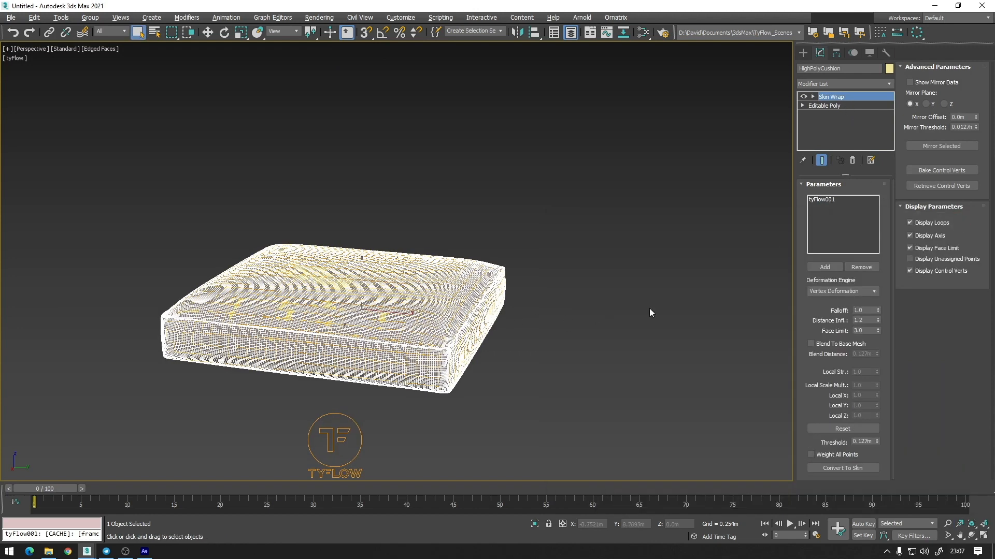
# Isolate HighPolyCushion and display it close up in default shading without mesh edges
pyautogui.scroll(1, 487, 325)
pyautogui.scroll(3, 513, 329)
pyautogui.press('F4')
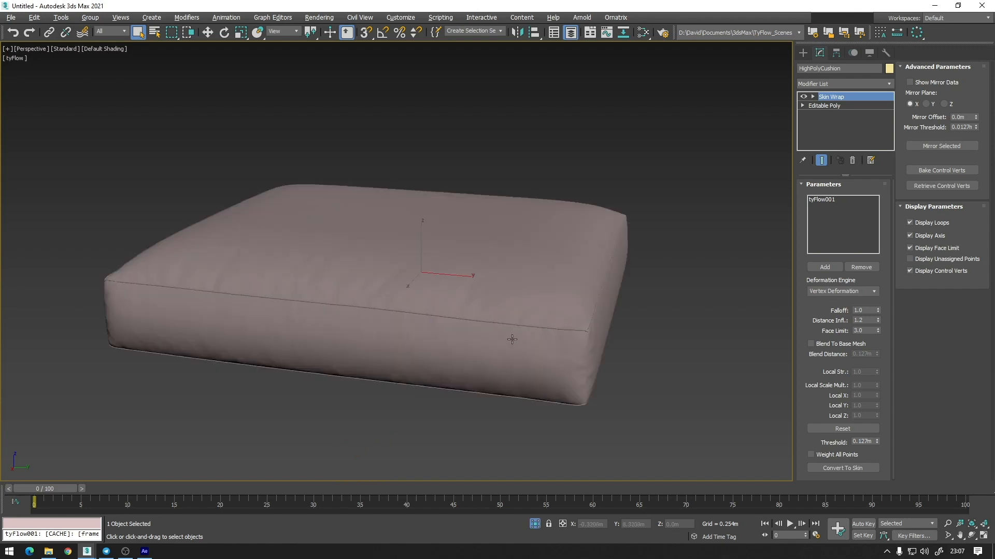
# Play the Skin Wrap deformation of HighPolyCushion, examine it from low and high angles, and stop at frame 44
pyautogui.press('/')
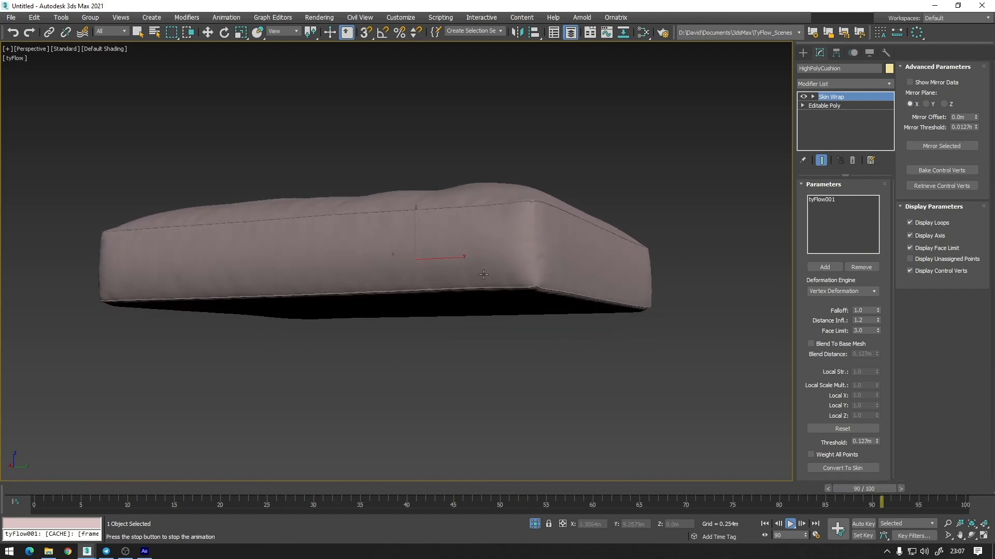
pyautogui.keyDown('alt'); pyautogui.moveTo(532, 251); pyautogui.dragTo(519, 310, button='middle'); pyautogui.keyUp('alt')
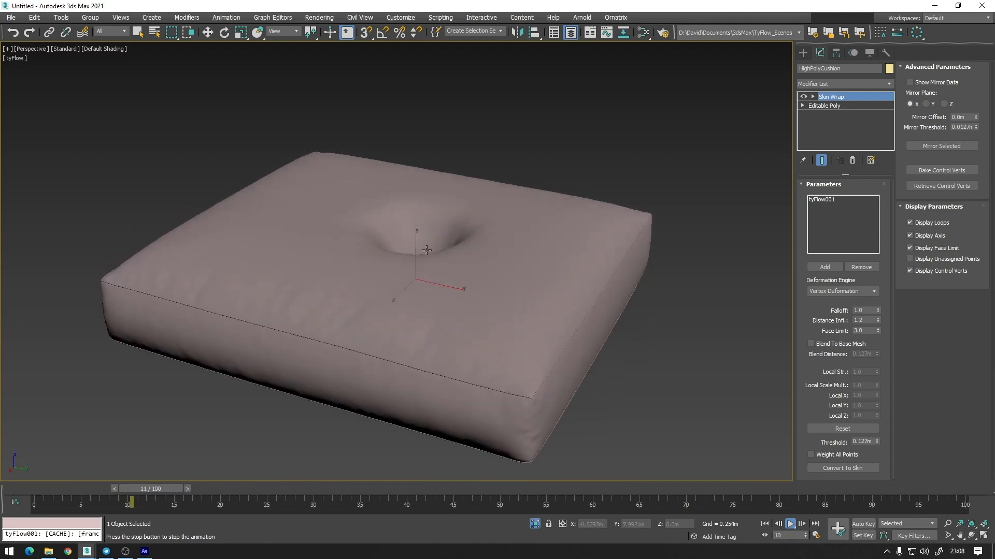
pyautogui.keyDown('alt'); pyautogui.moveTo(432, 259); pyautogui.dragTo(462, 237, button='middle'); pyautogui.keyUp('alt')
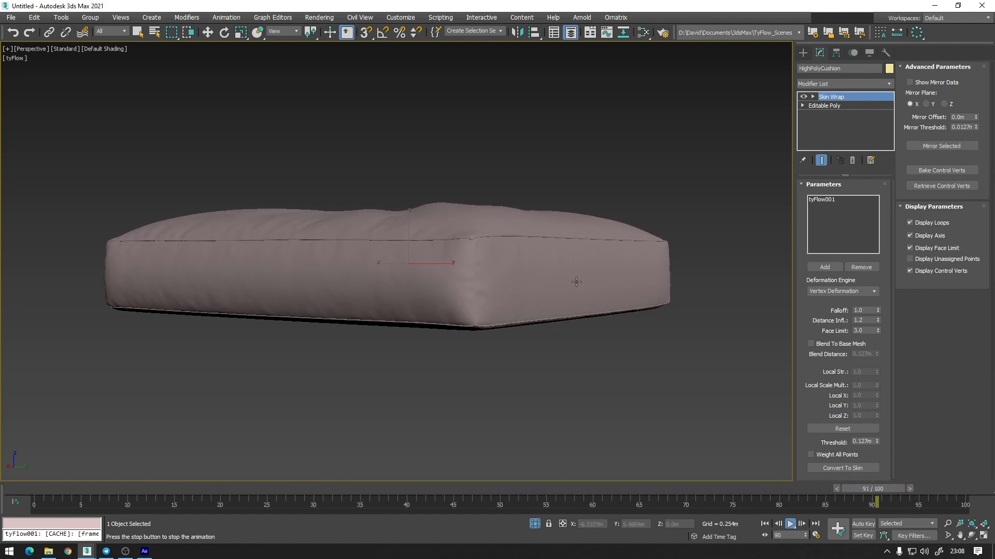
pyautogui.keyDown('alt'); pyautogui.moveTo(576, 282); pyautogui.dragTo(516, 355, button='middle'); pyautogui.keyUp('alt')
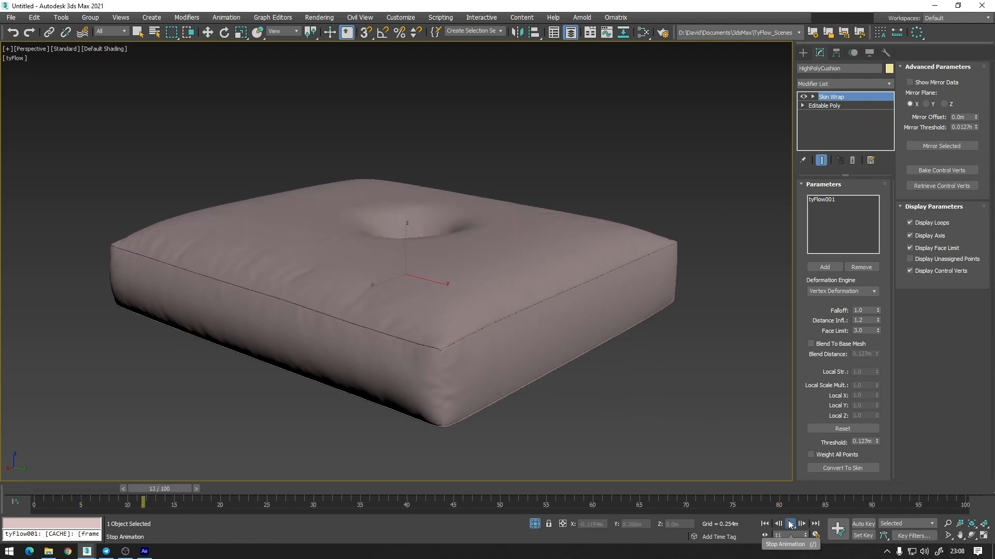
pyautogui.click(788, 523)
pyautogui.keyDown('alt'); pyautogui.moveTo(573, 343); pyautogui.dragTo(594, 330, button='middle'); pyautogui.keyUp('alt')
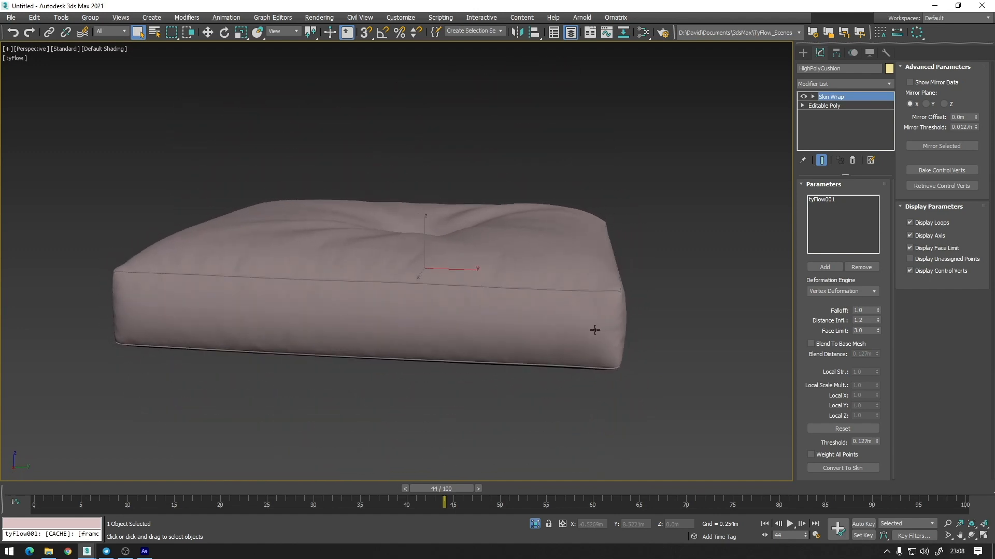